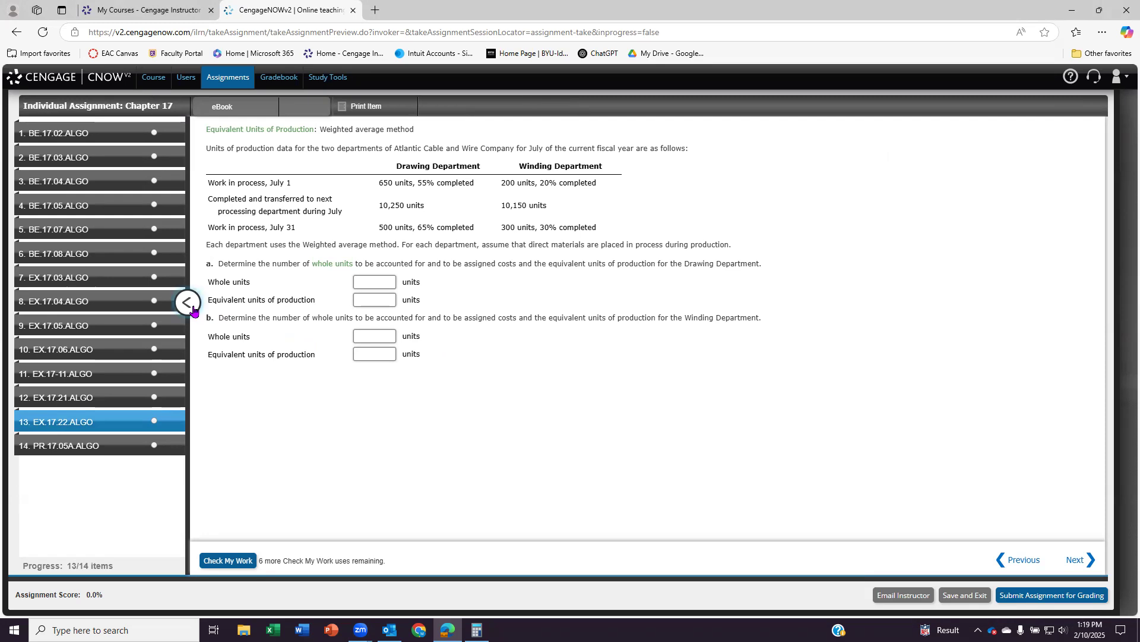
Add 10,250 and 500 in Calculator and enter 10,750 as the Drawing Department's whole units in the assignment
left_click(189, 303)
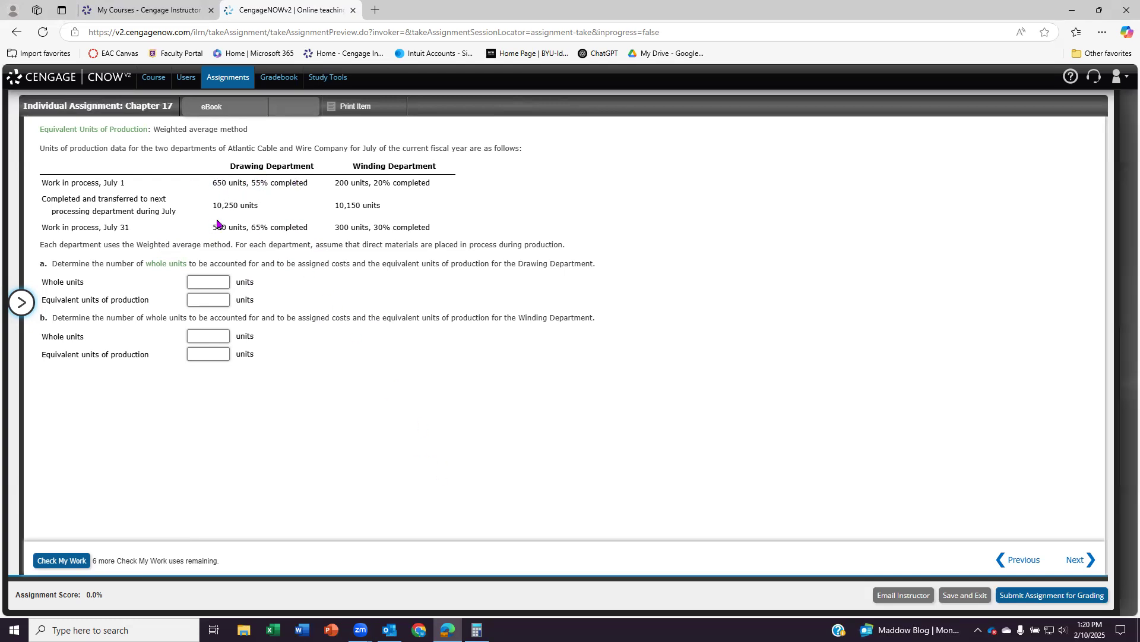
left_click(477, 629)
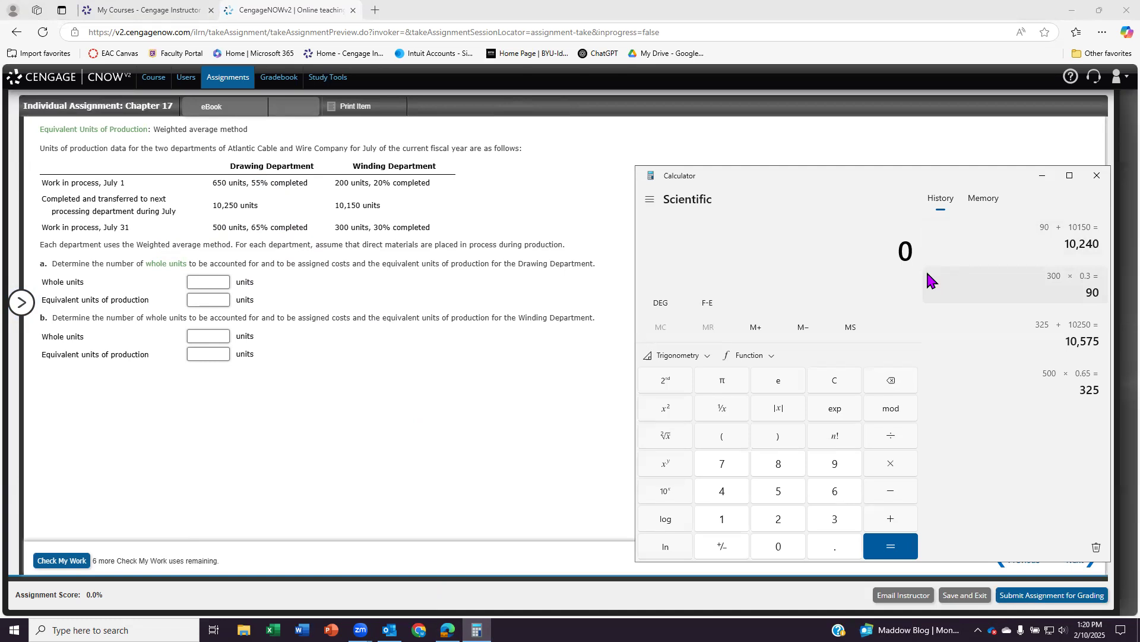
type("10,250")
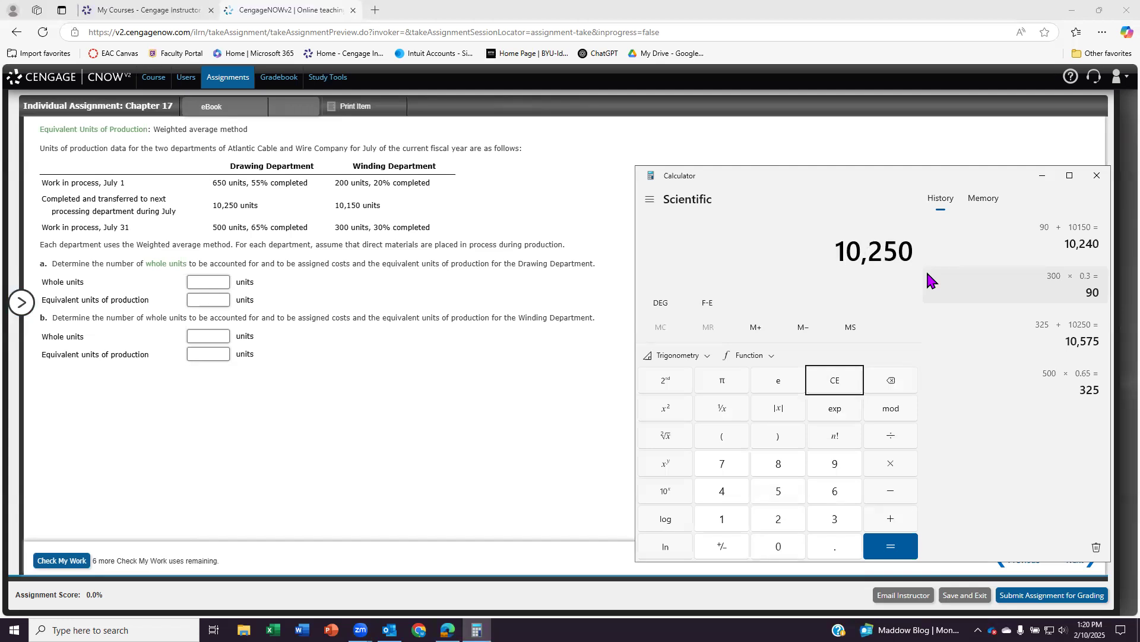
key("plus")
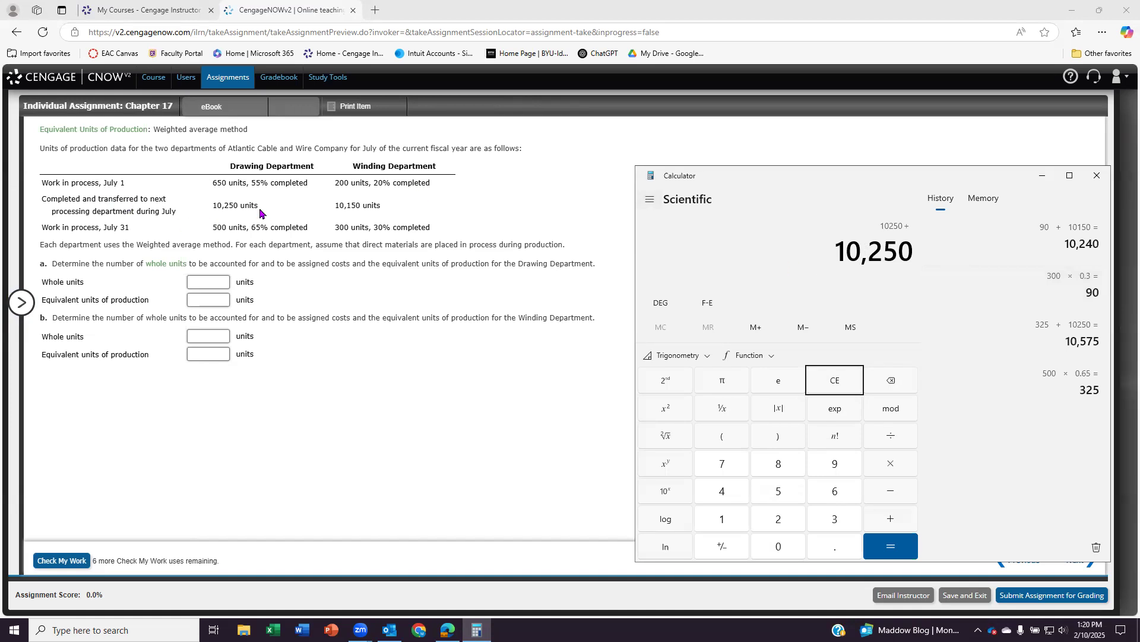
type("500")
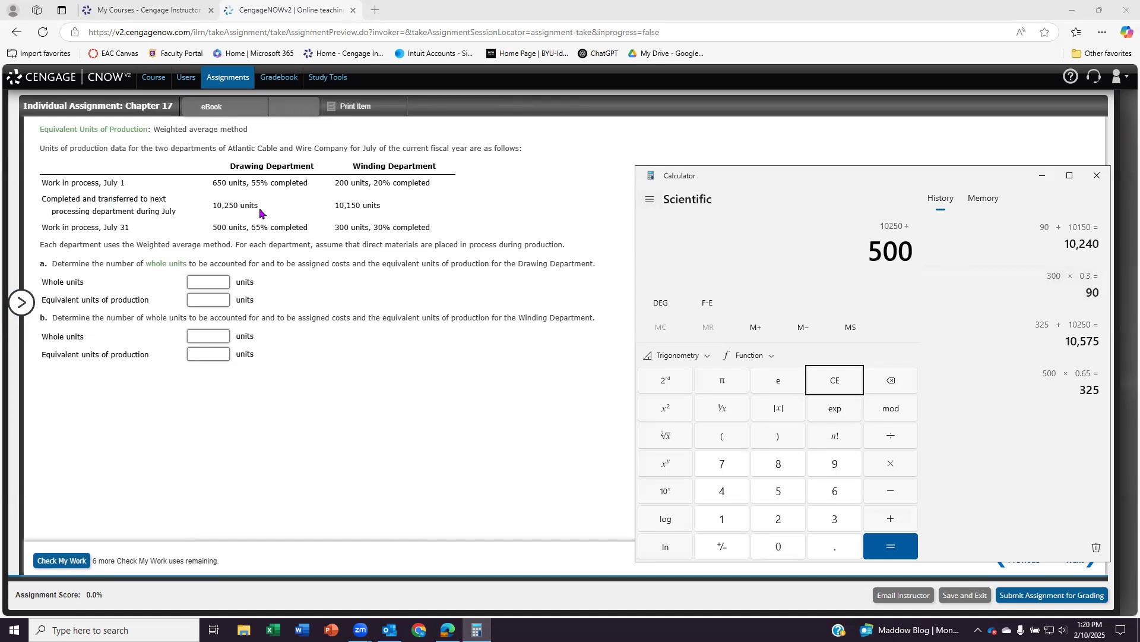
key("Return")
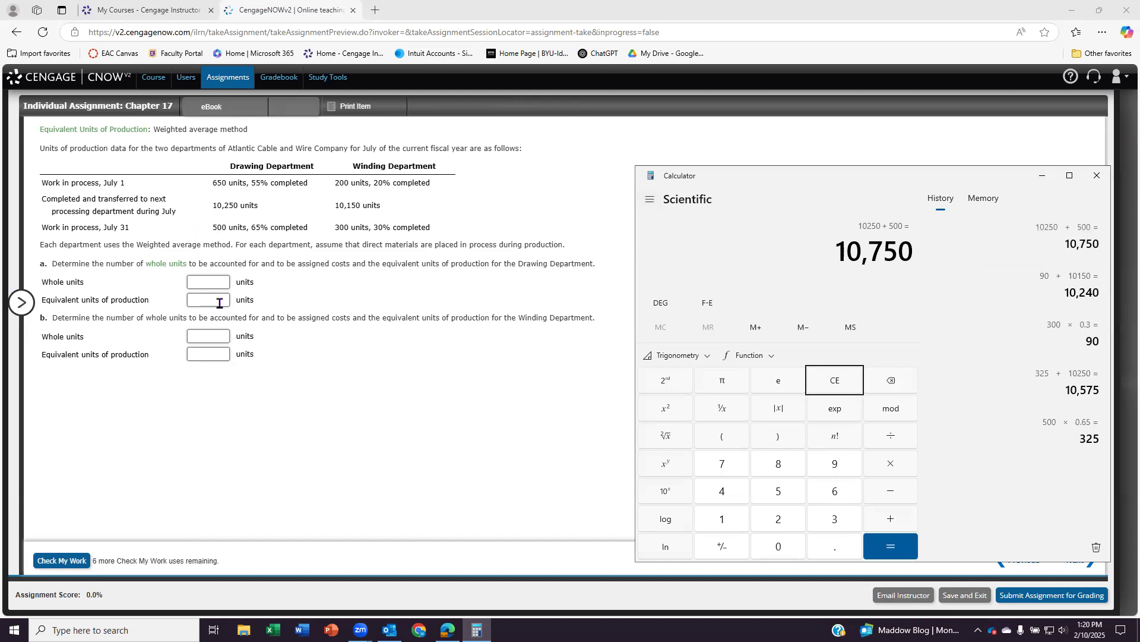
left_click(212, 281)
type("10,750")
left_click(402, 290)
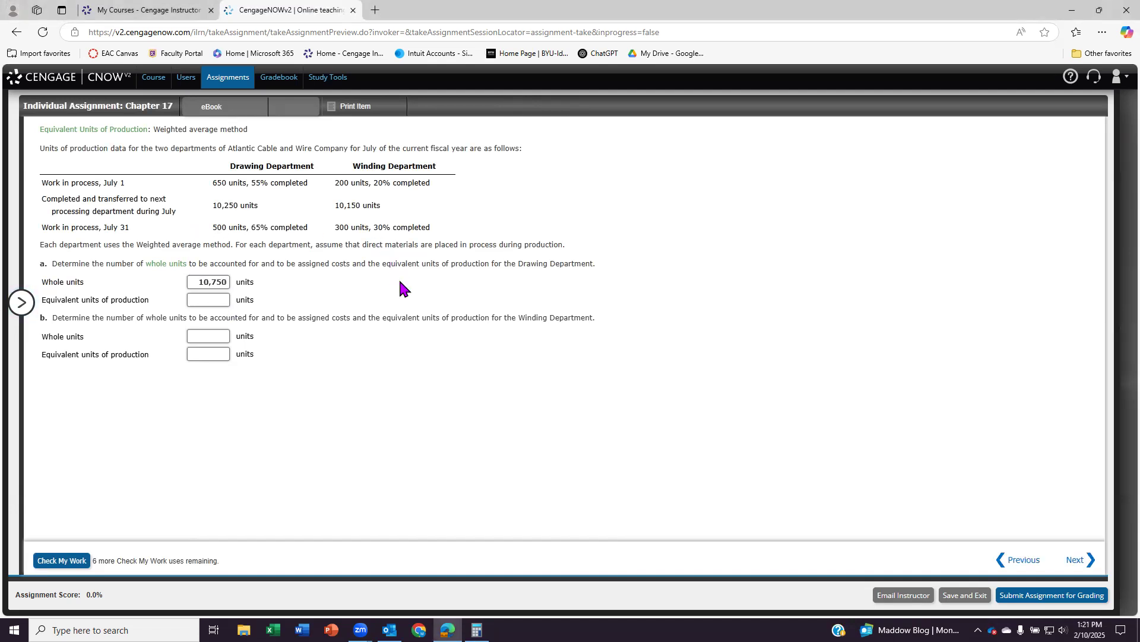
Switch to Calculator, multiply the Drawing Department's 500 ending units by 0.65 and add 10,250 transferred units
left_click(477, 629)
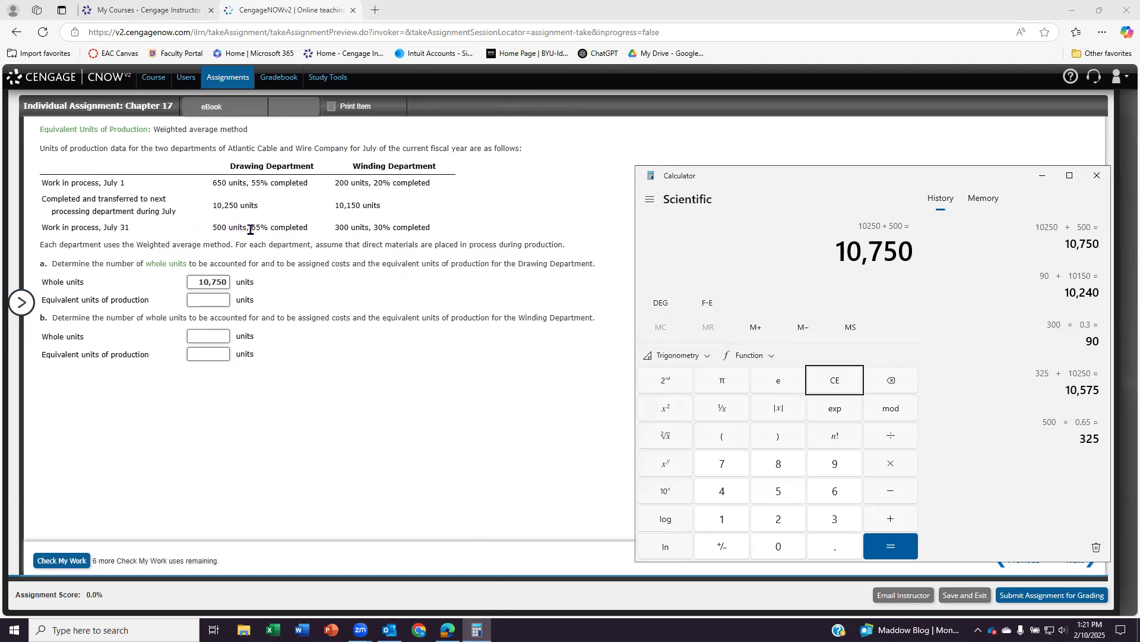
left_click(837, 381)
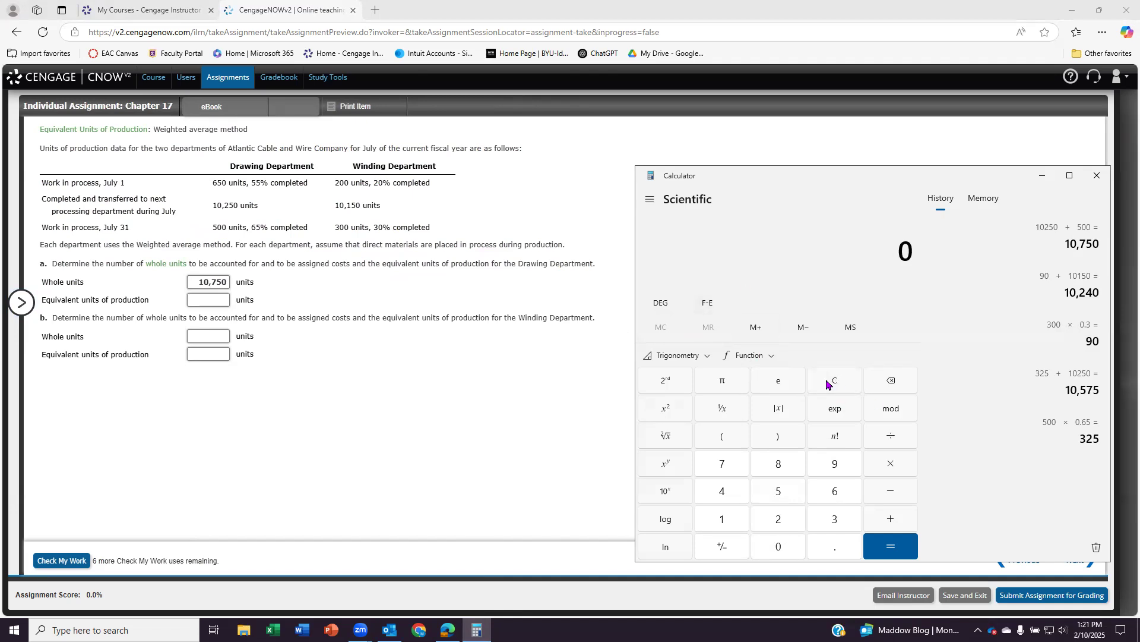
type("500")
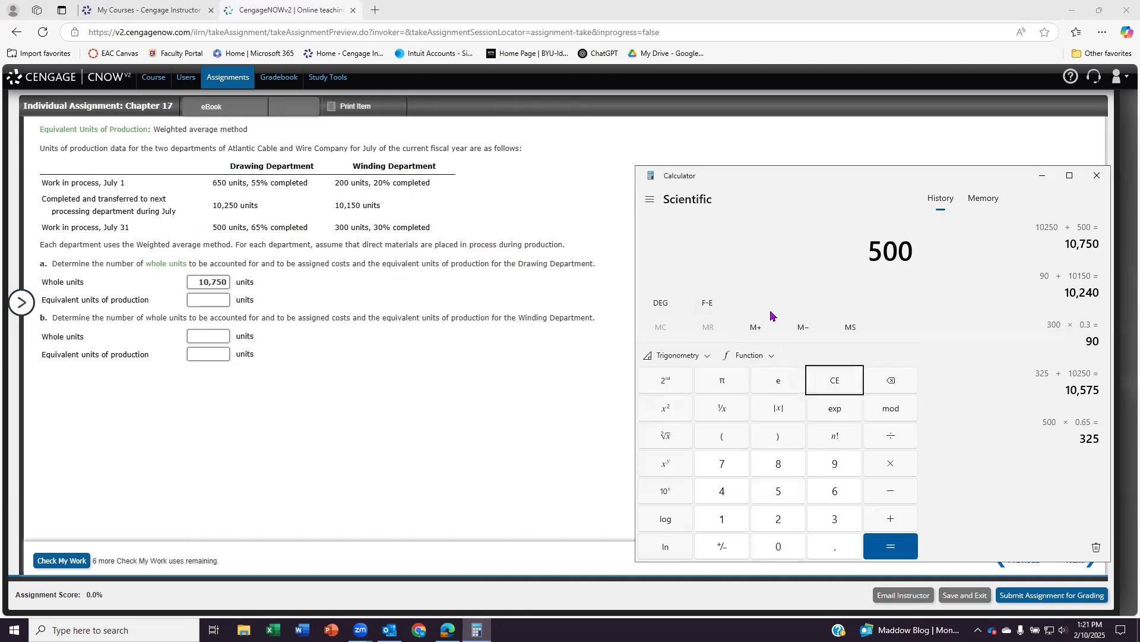
type("*.65")
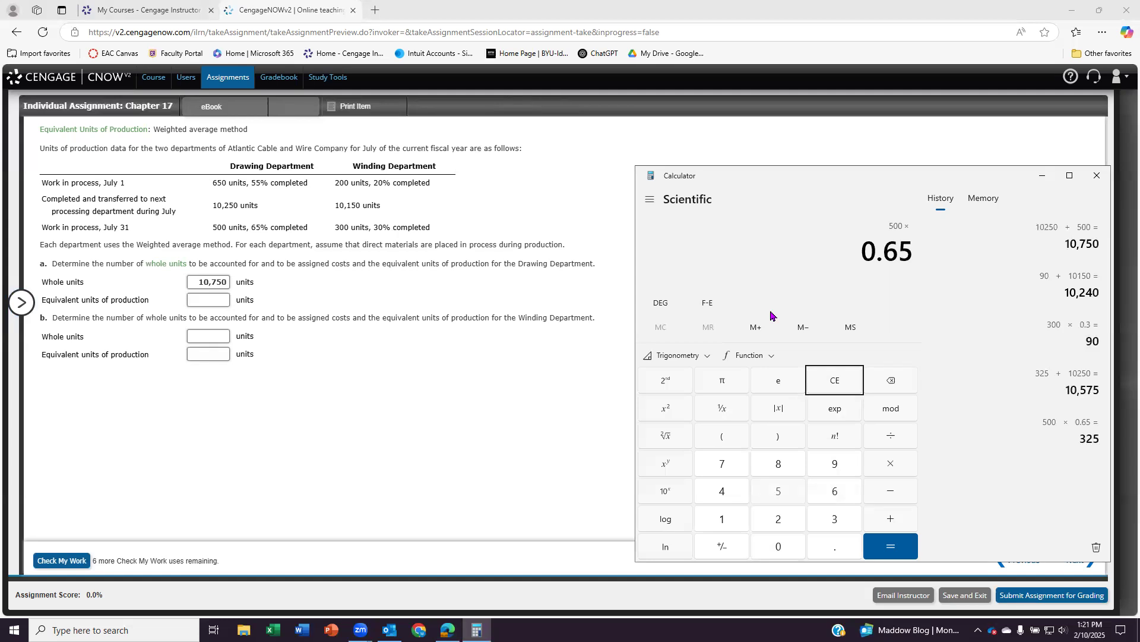
key("Return")
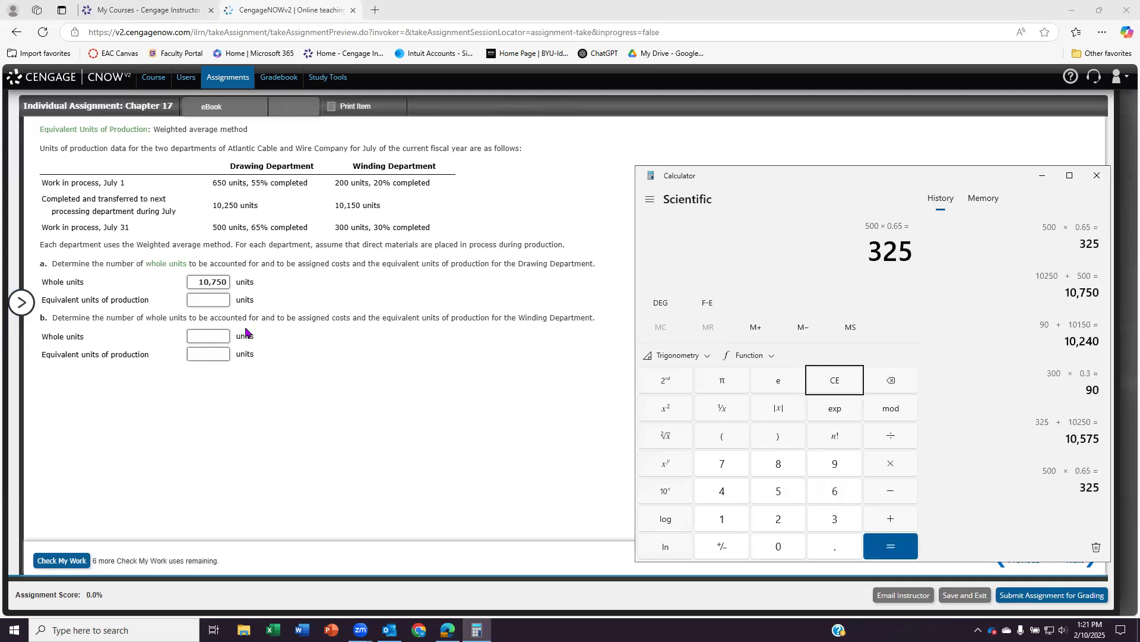
type("+10250")
key("Return")
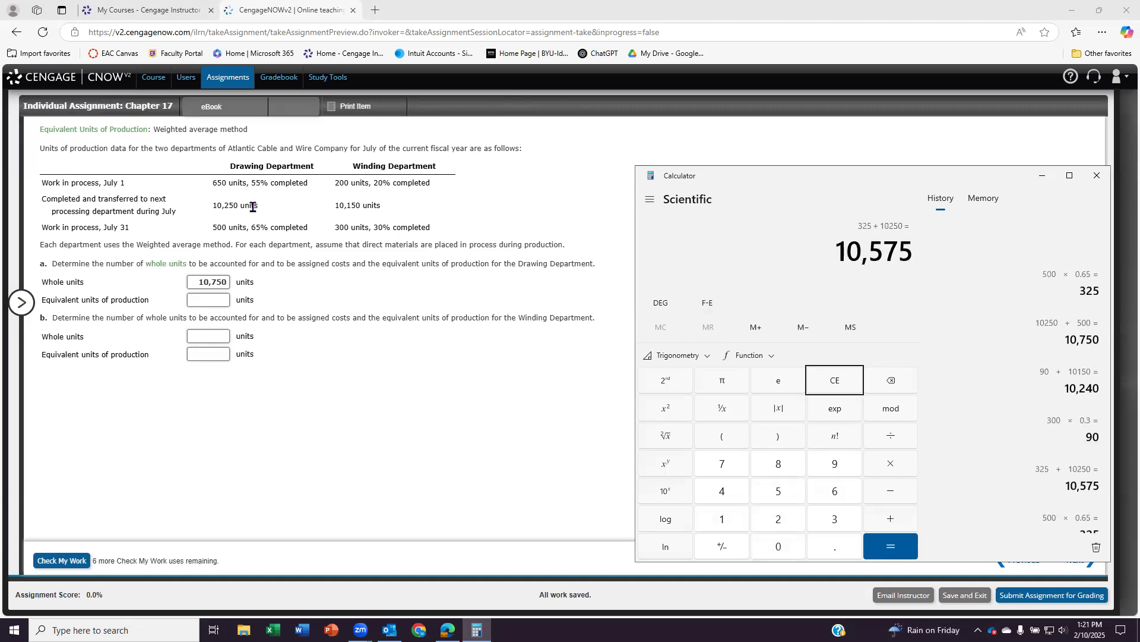
Enter 10,575 as the Drawing Department's equivalent units of production in the assignment and check the work
left_click(202, 299)
type("10575")
left_click(61, 560)
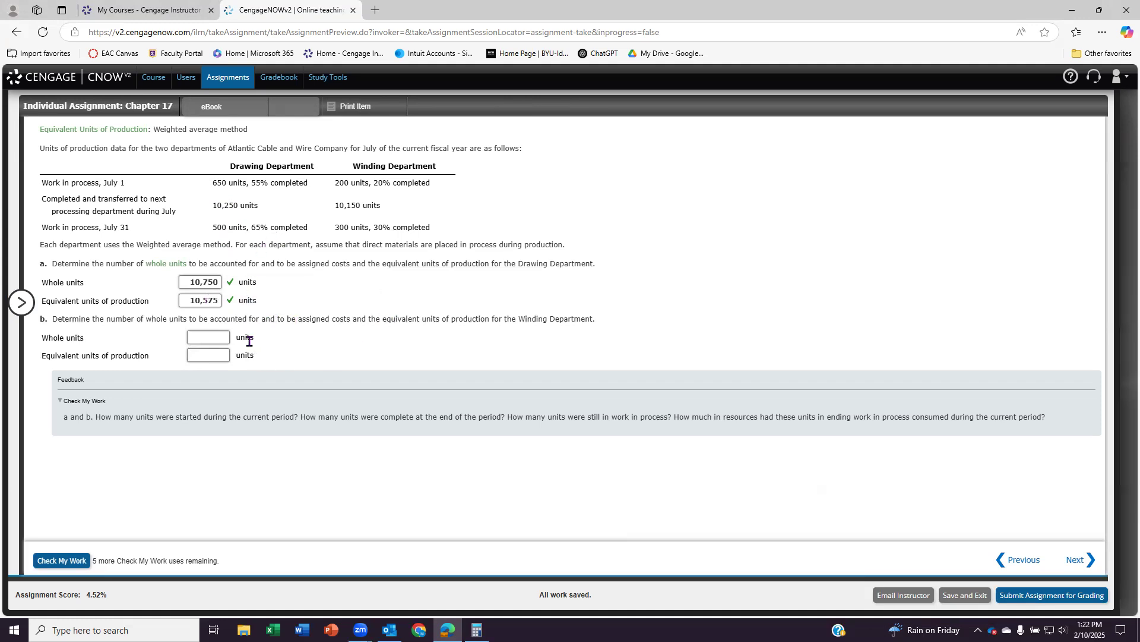
Add 10,150 and 300 in Calculator and enter 10,450 as the Winding Department's whole units in the assignment
left_click(191, 338)
left_click(476, 629)
type("10150")
key("plus")
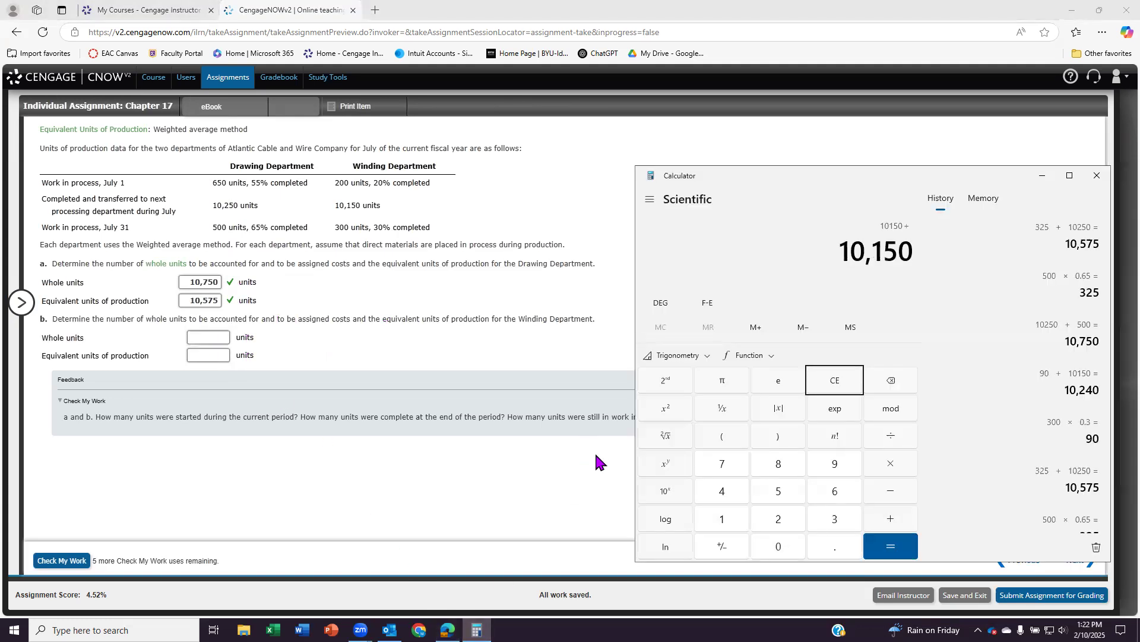
type("300")
key("Return")
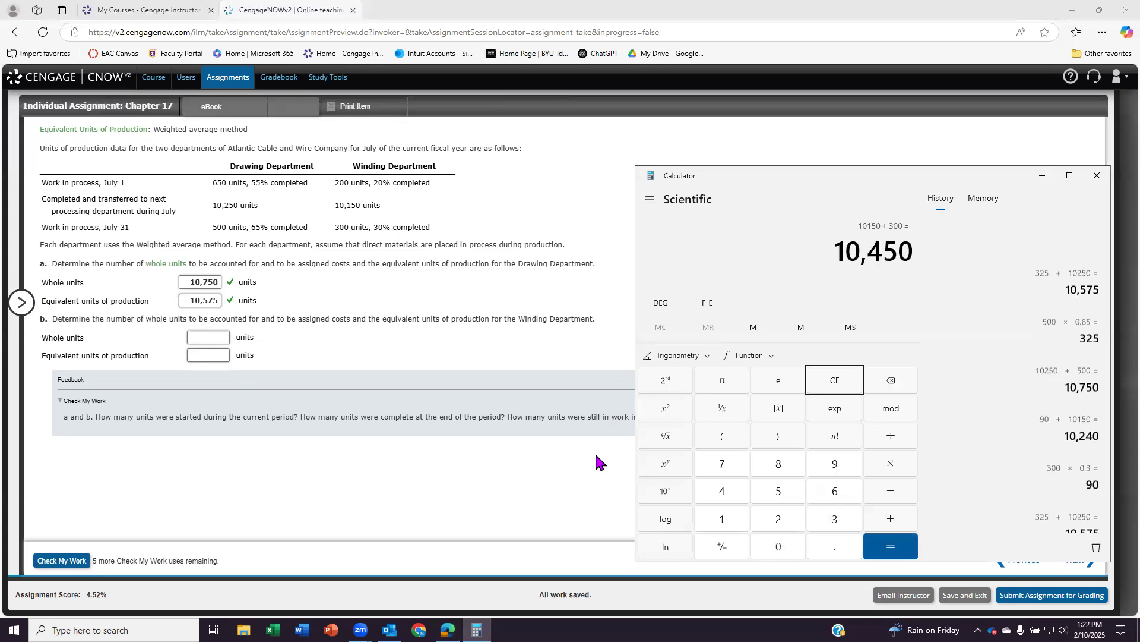
left_click(216, 337)
type("10450")
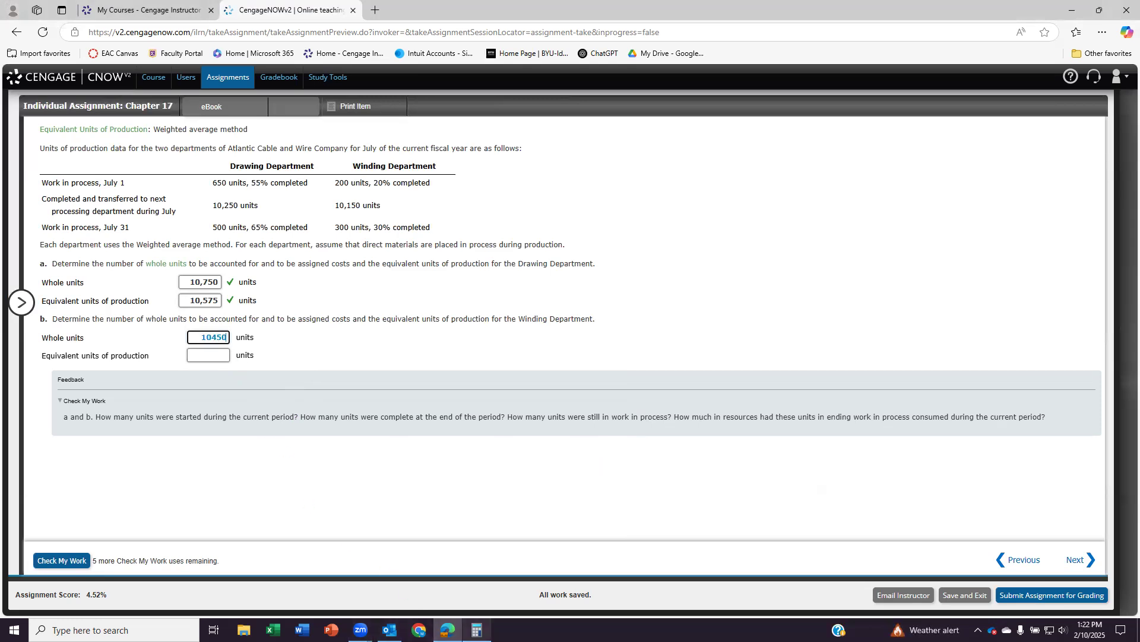
Switch to Calculator, multiply the Winding Department's 300 ending units by 0.3 and add 10,150 transferred units
left_click(476, 630)
left_click(846, 382)
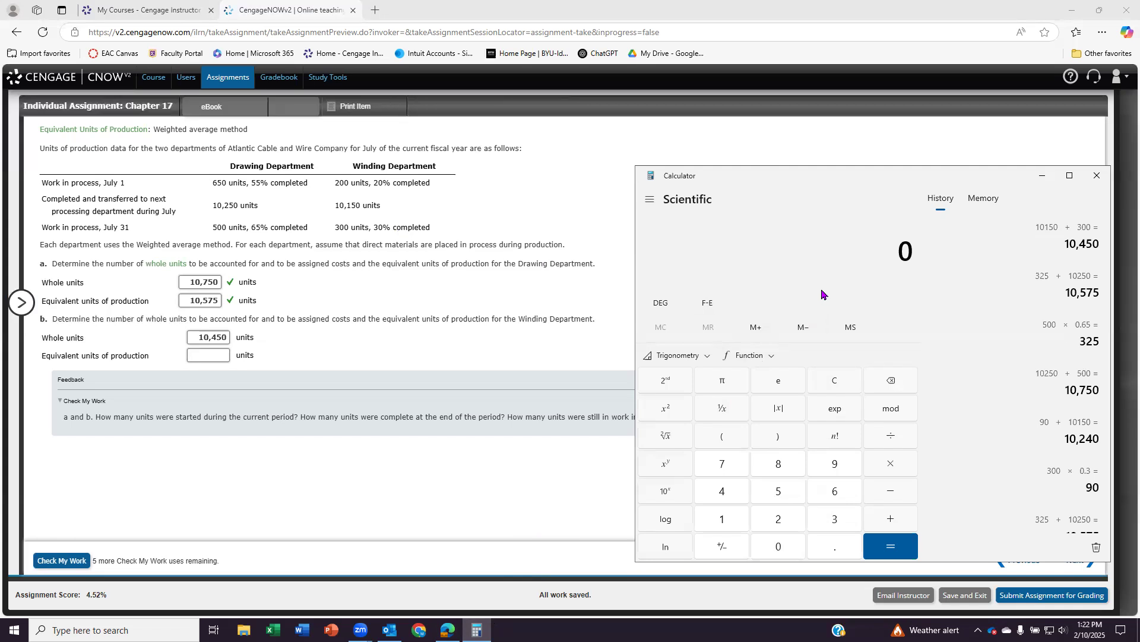
type("300*.3")
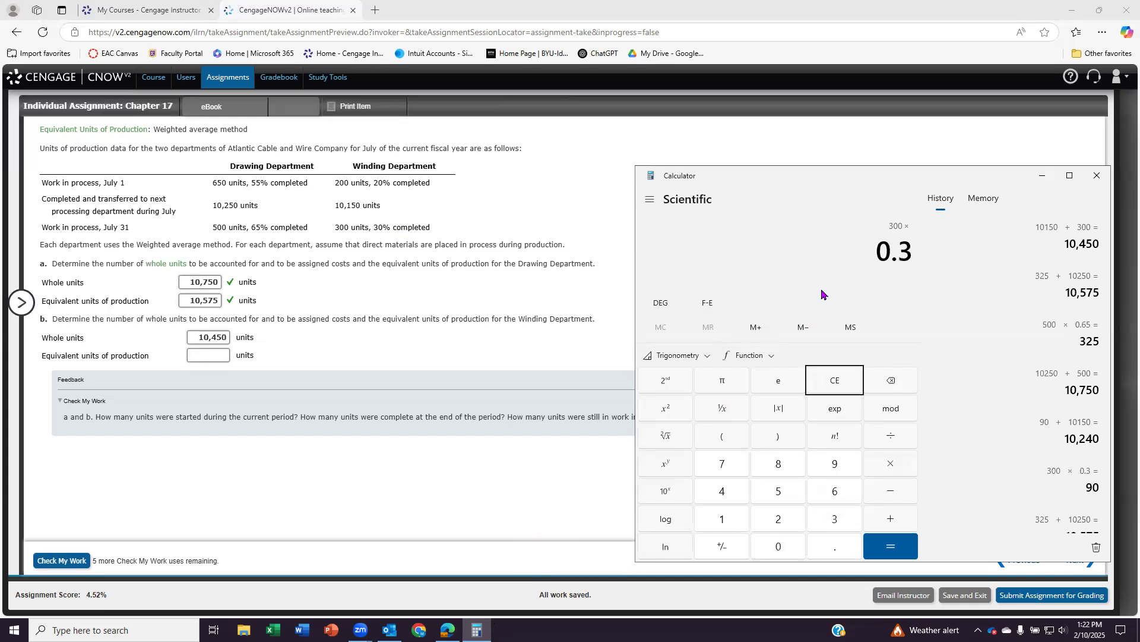
key("Return")
type("+10150")
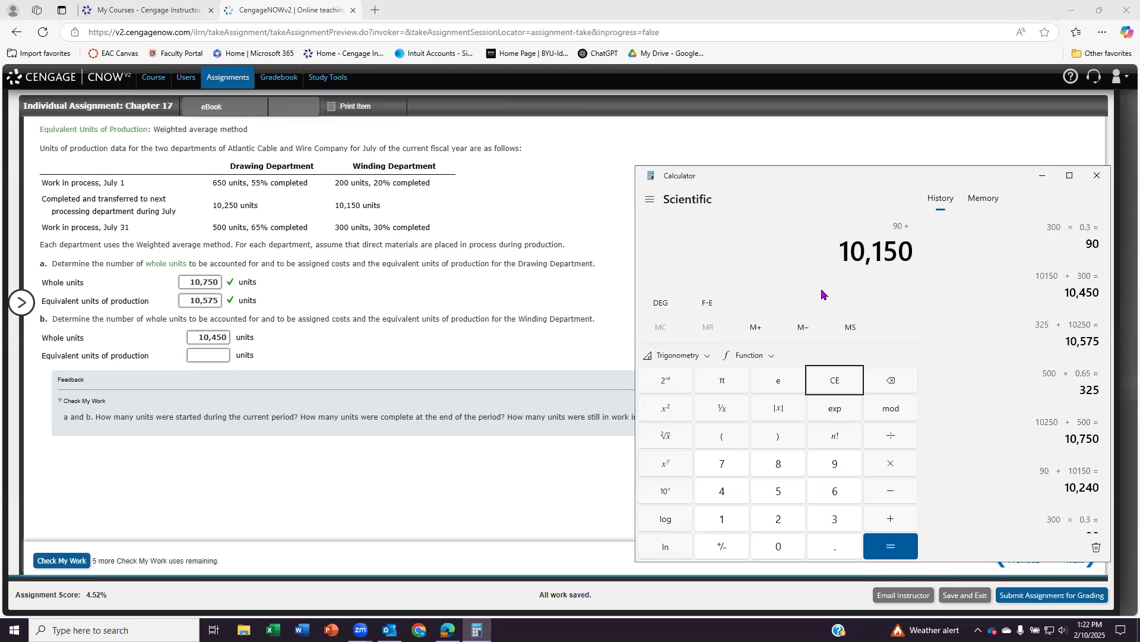
key("Return")
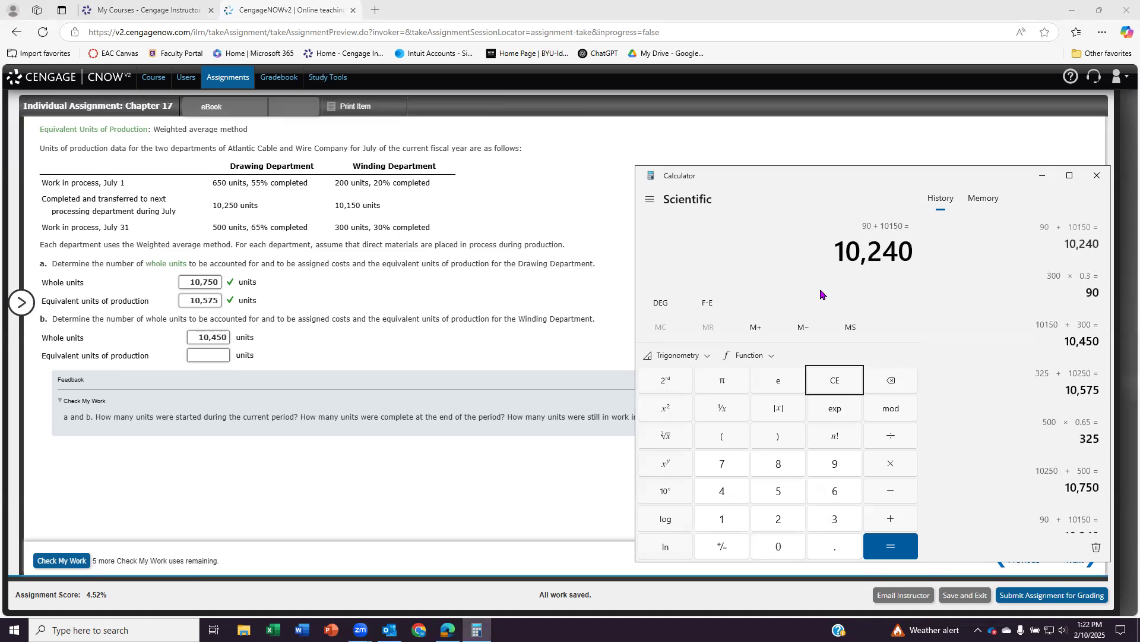
Enter 10,240 as the Winding Department's equivalent units of production in the assignment and check the work
left_click(202, 355)
type("10240")
left_click(61, 560)
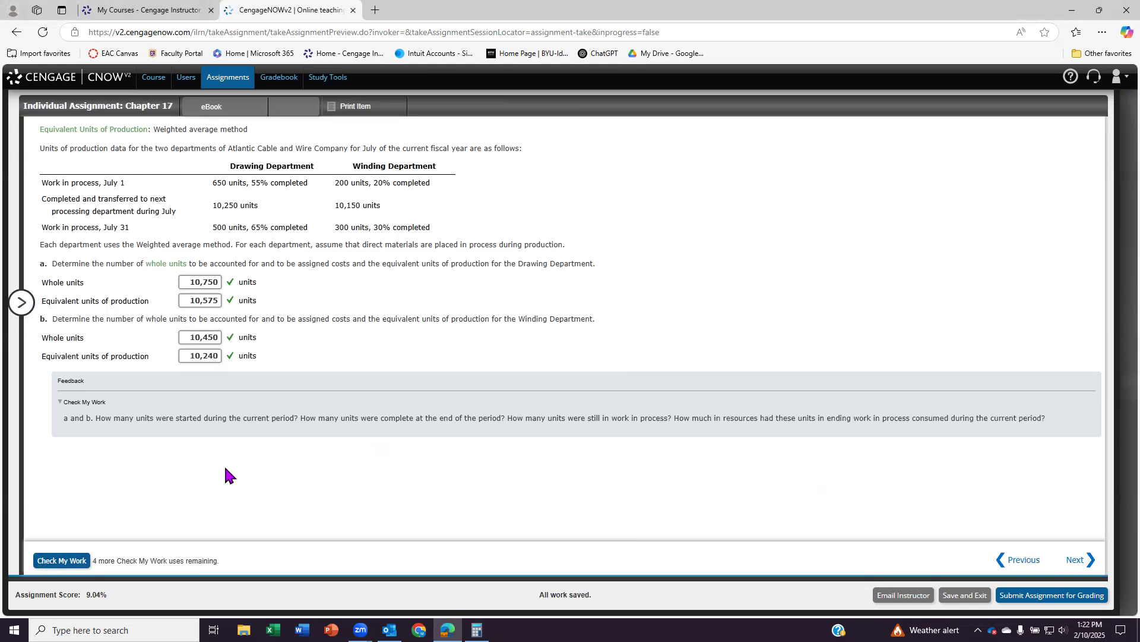